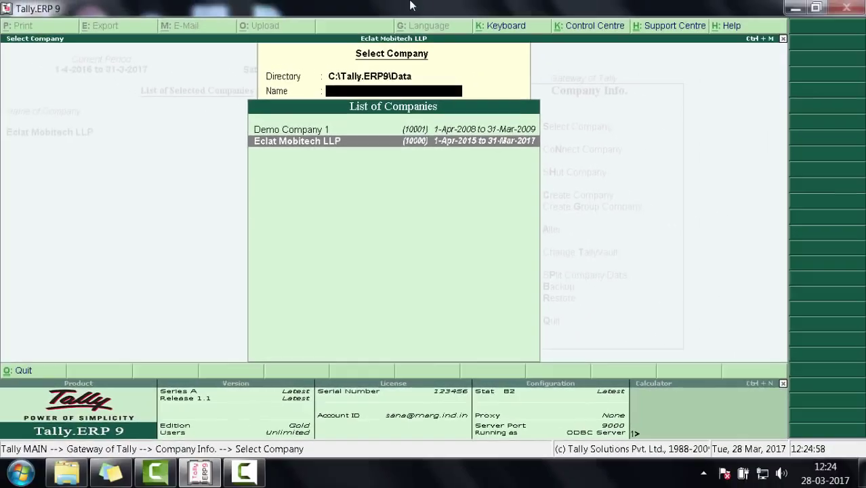
Split the Eclat Mobitech LLP company data from 1-Apr-2016 and accept the split.
key(Escape)
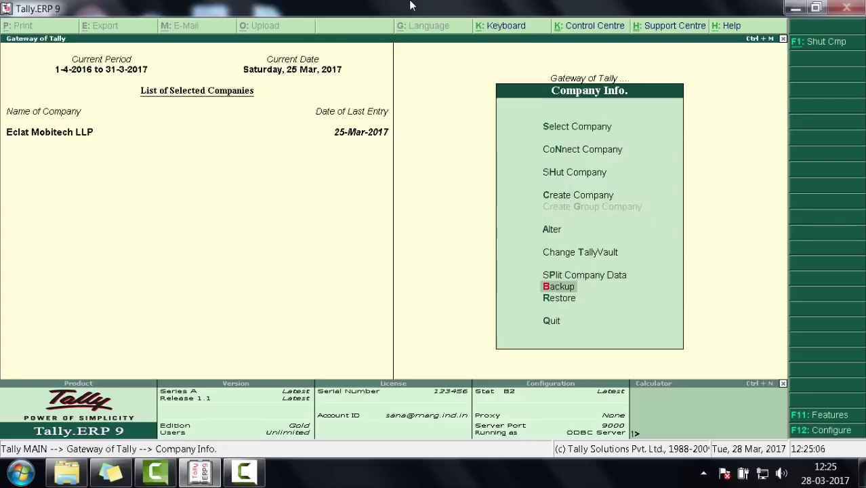
key(Up)
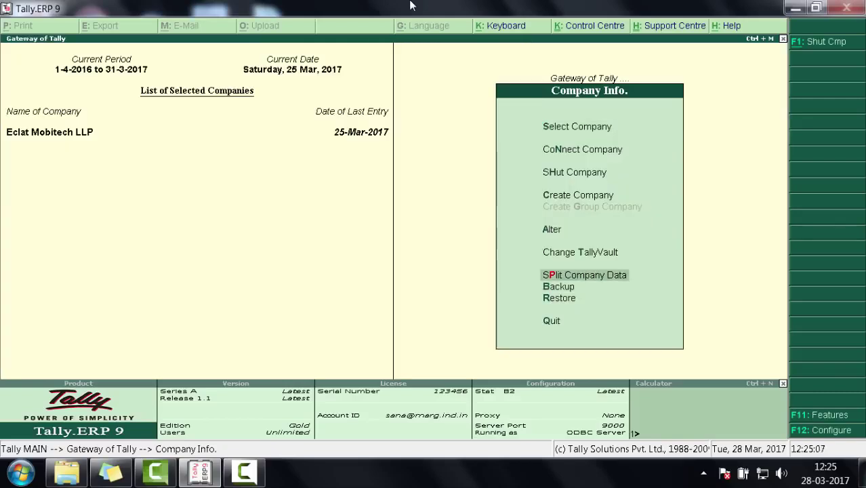
key(Return)
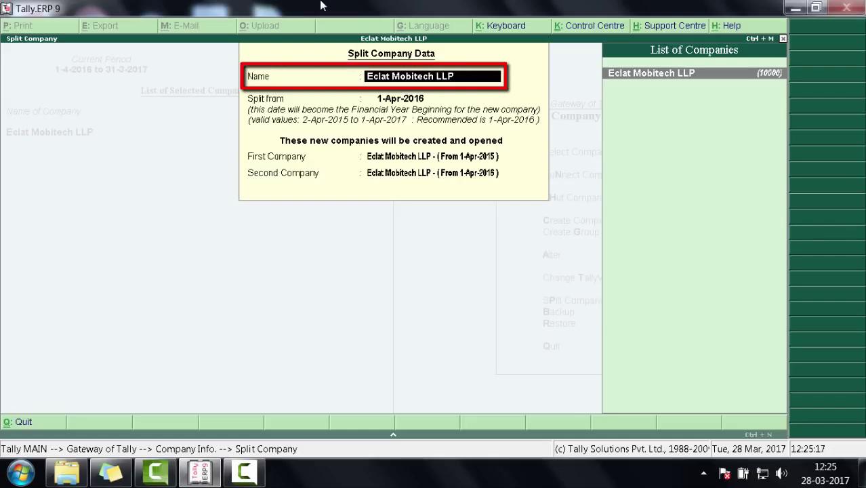
key(Return)
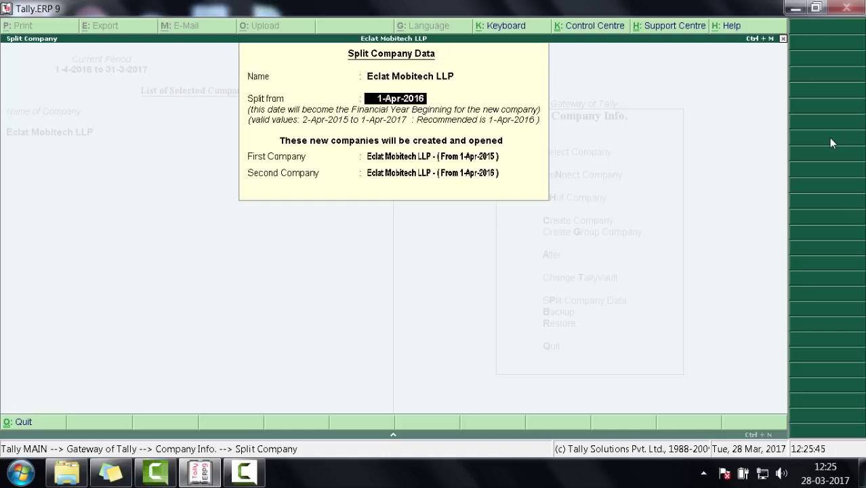
key(Return)
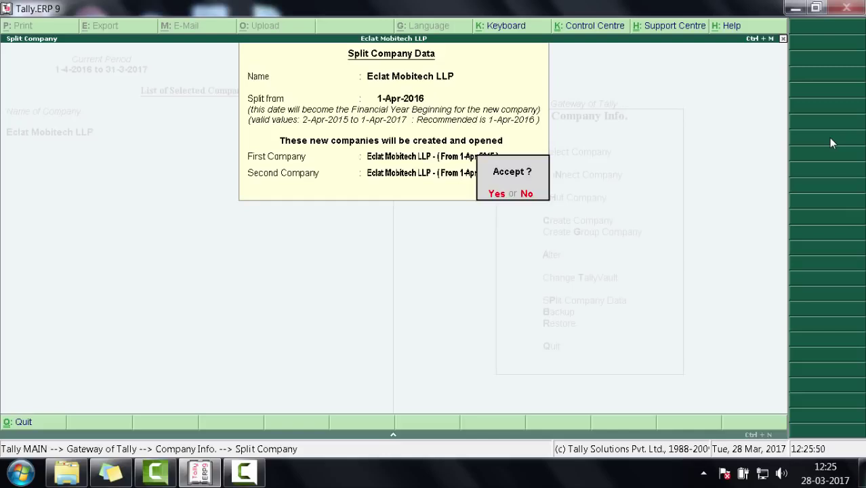
key(Return)
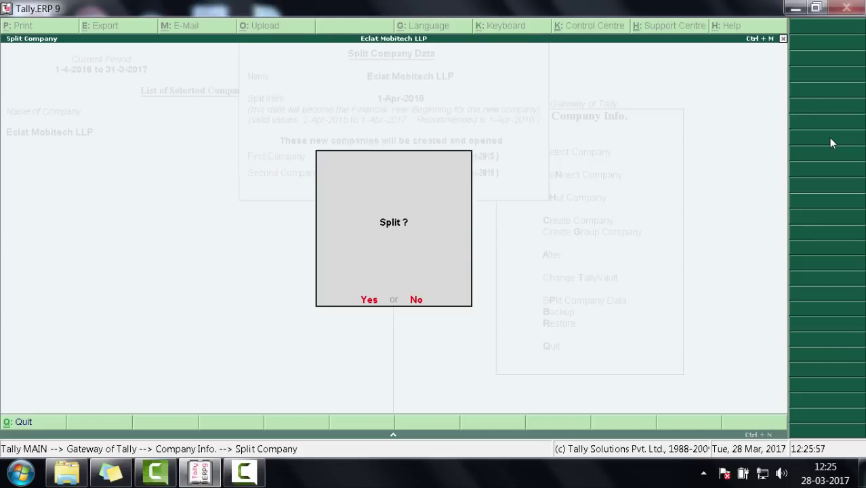
key(Return)
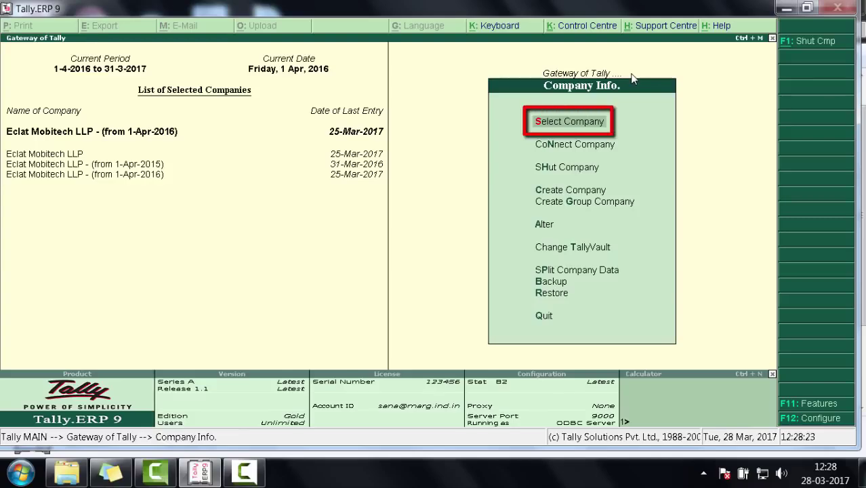
Review the list of available companies for the two split Eclat Mobitech LLP companies, and return to the Gateway of Tally.
key(Return)
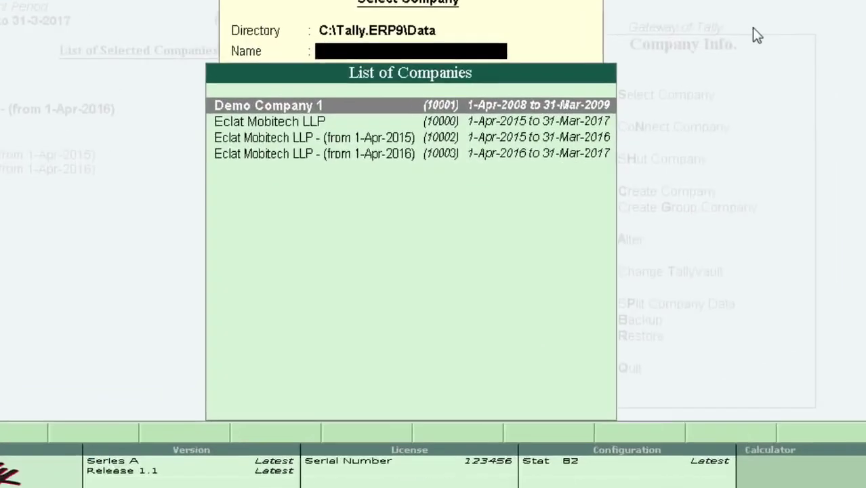
key(Down)
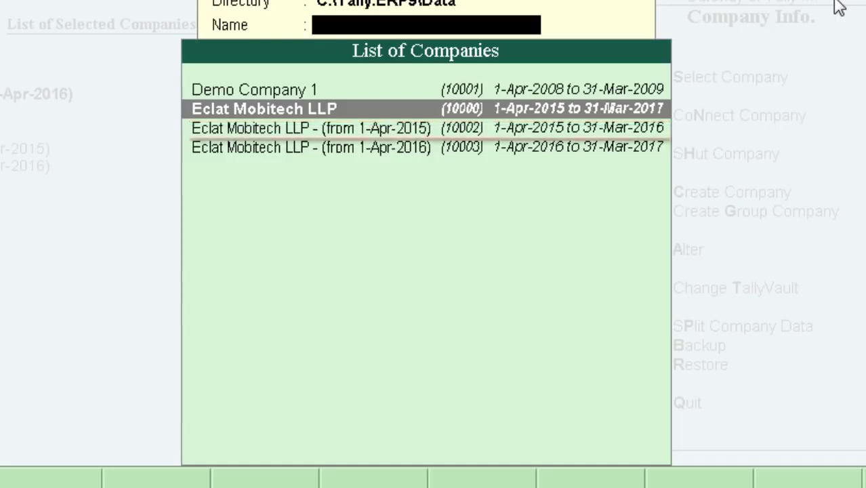
key(Down)
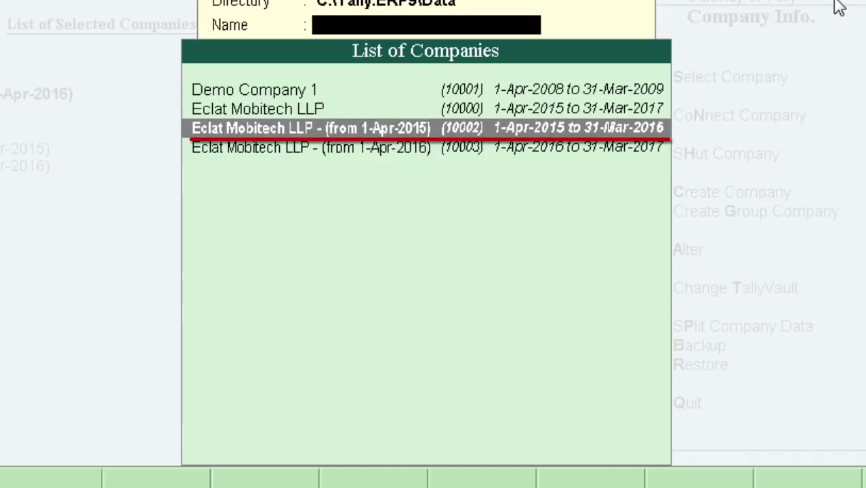
key(Down)
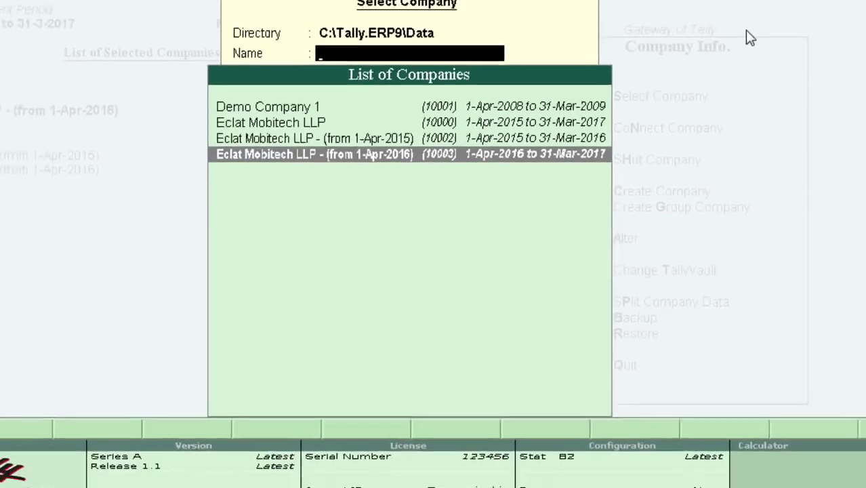
key(Escape)
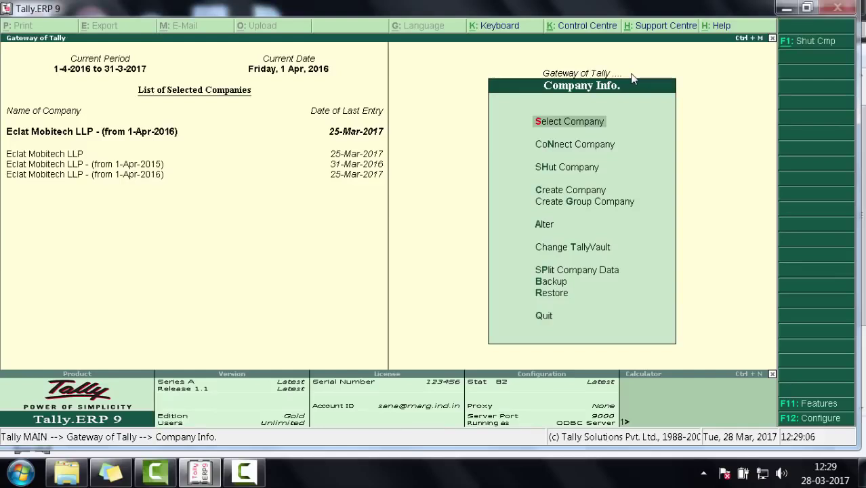
key(Escape)
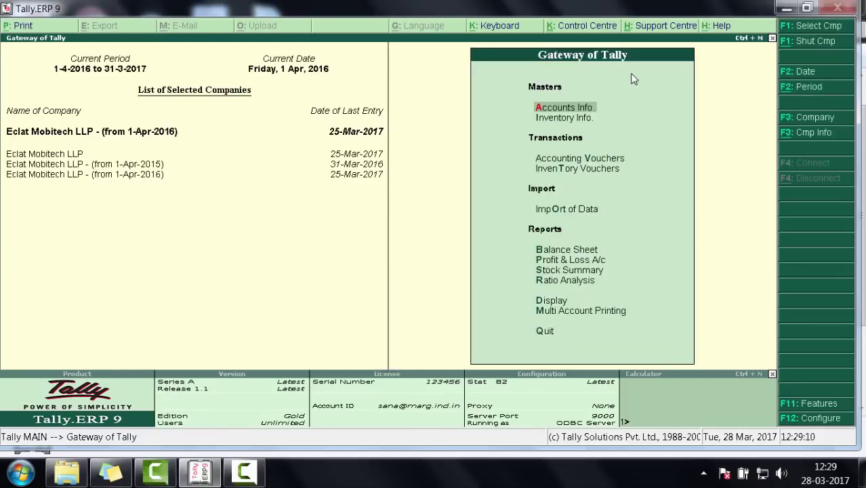
Open the Day Book report of the company split from 1-Apr-2016.
key(Down)
key(Down)
key(Down)
key(Down)
key(Down)
key(Down)
key(Down)
key(Down)
key(Down)
key(Return)
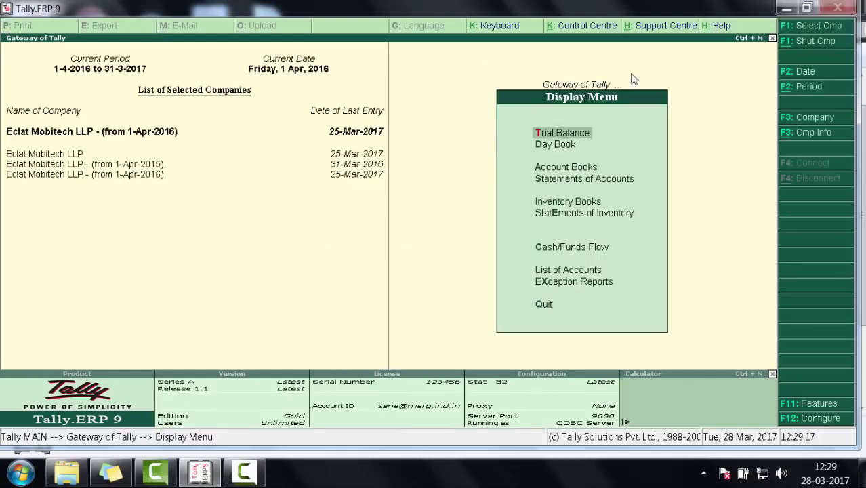
key(Down)
key(Return)
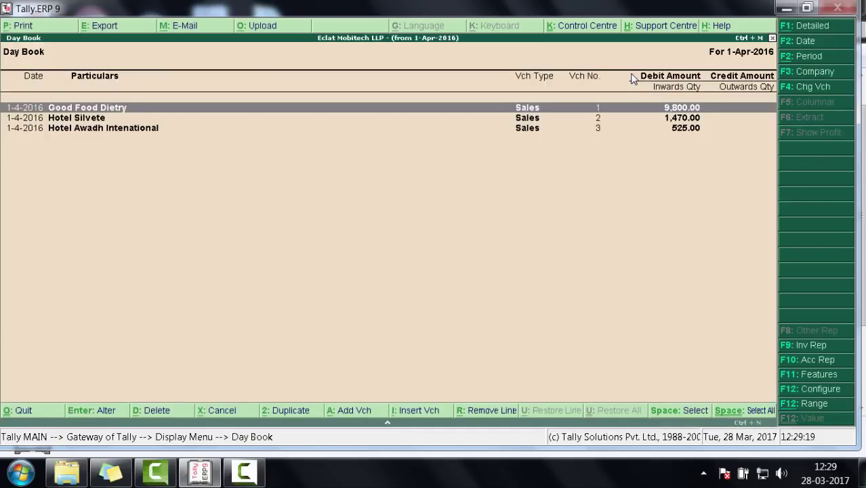
Change the Day Book period to run from 1-4-2016 to 31-03-2017.
key(alt+F2)
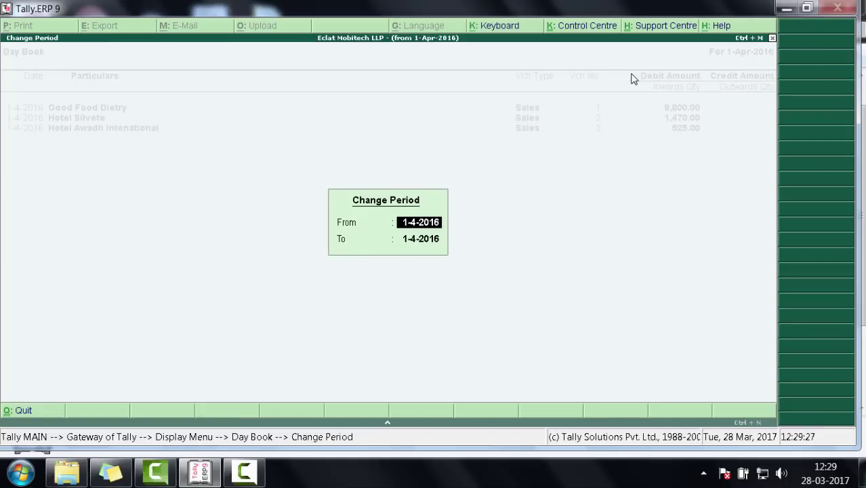
text(01-04-2)
key(Return)
text(31-0)
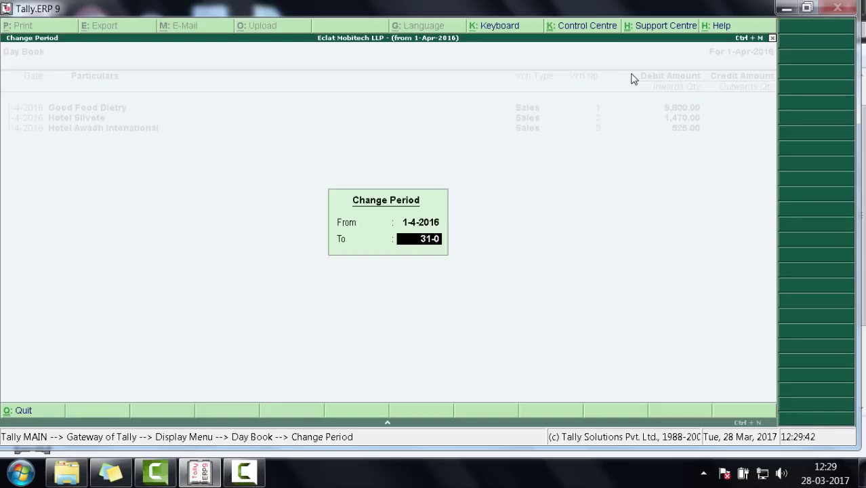
text(3-2017)
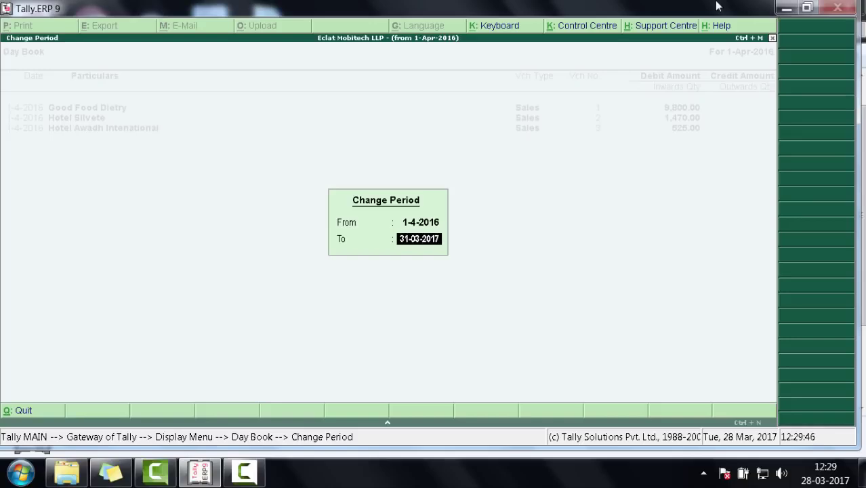
key(Return)
Configure the Day Book export with all languages, XML (Data Interchange) format, output file DayBook.xml and the Detailed layout.
key(alt+e)
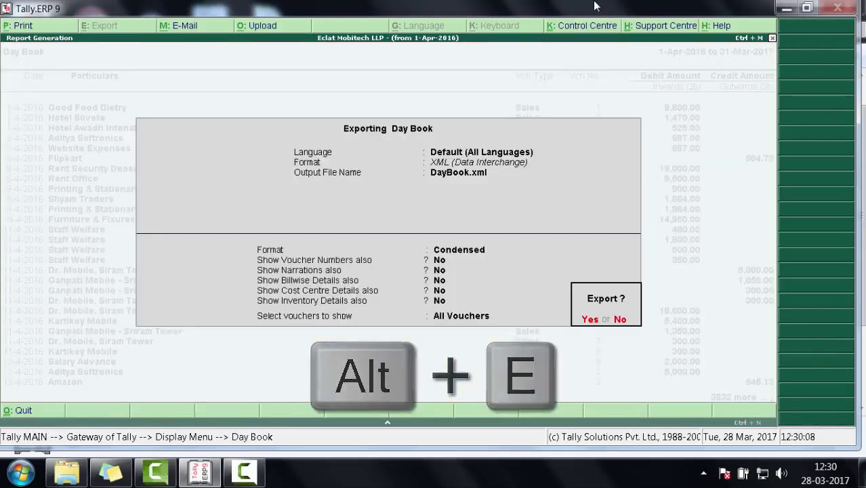
key(n)
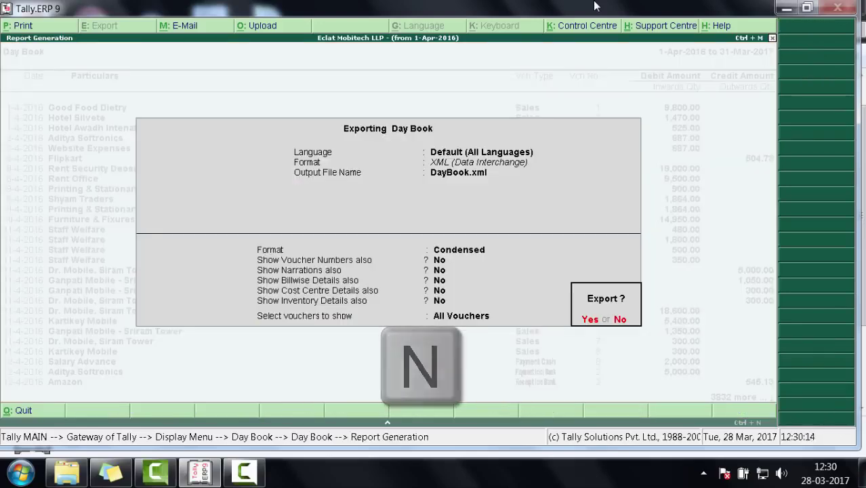
key(Return)
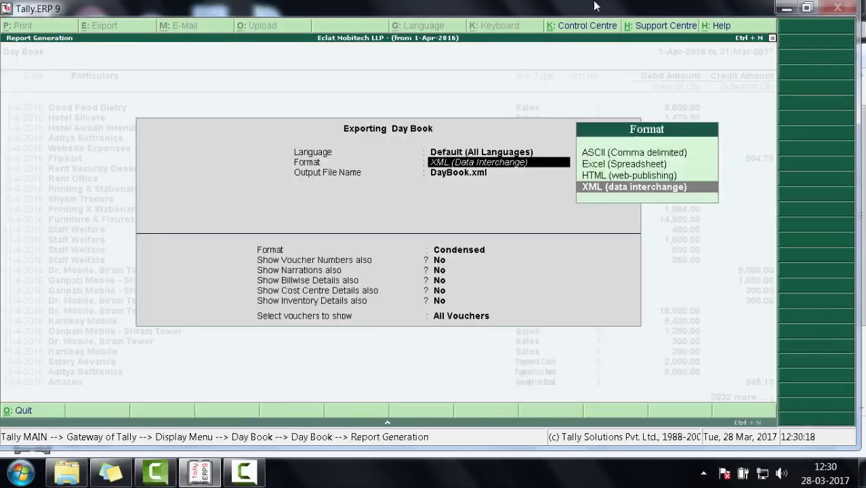
key(Return)
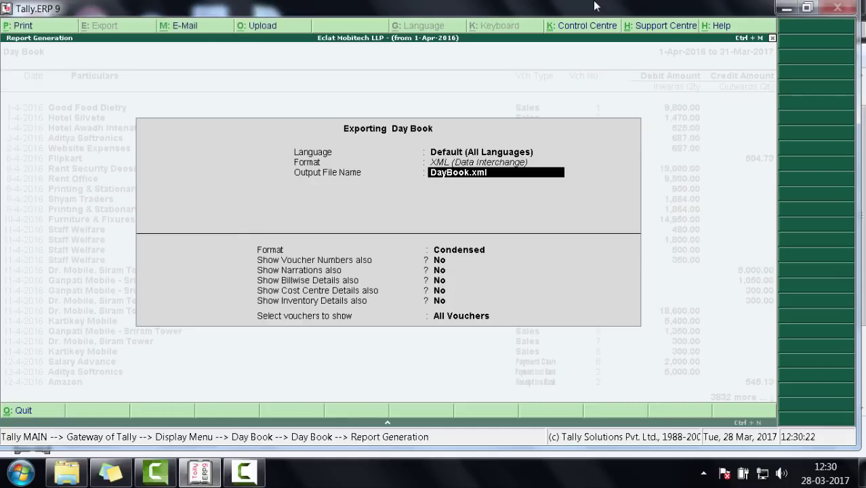
key(Return)
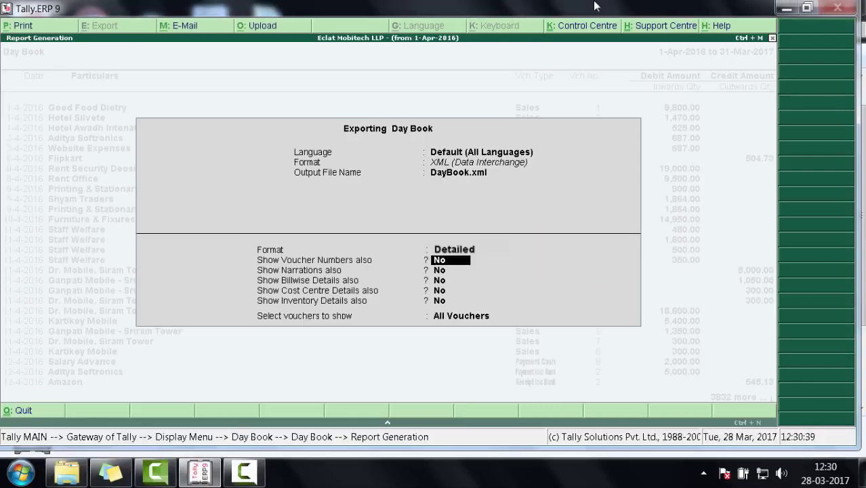
Export all Day Book vouchers with voucher numbers, narrations, billwise and inventory details included, but without cost centre details.
text(y)
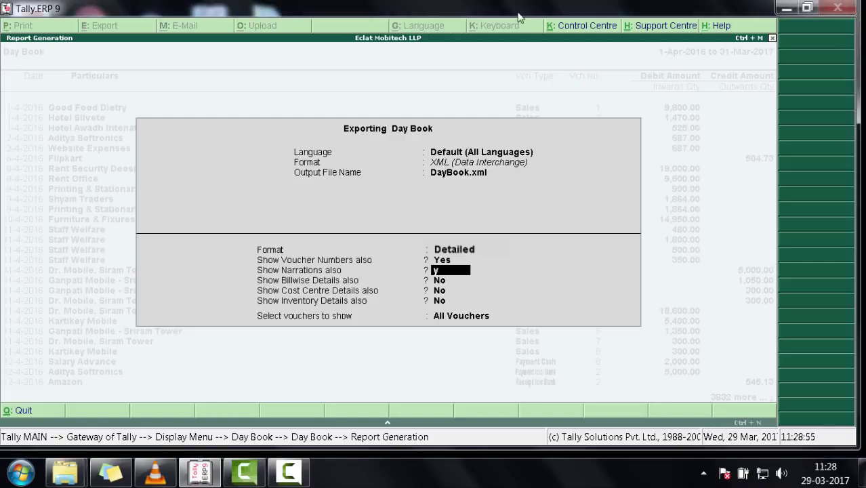
key(Return)
text(y)
key(Return)
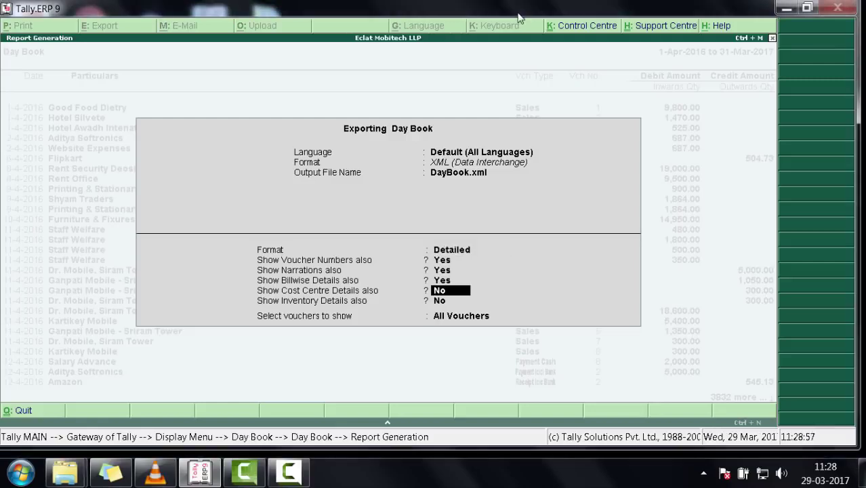
text(n)
key(Return)
text(y)
key(Return)
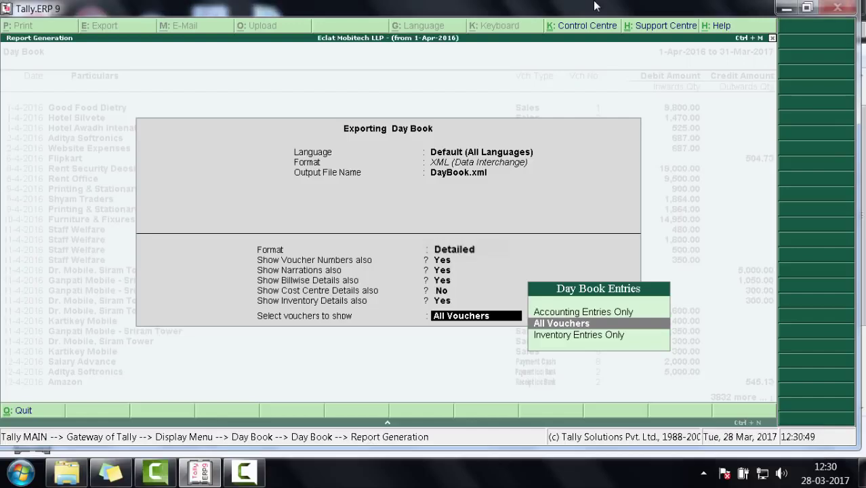
key(Return)
key(y)
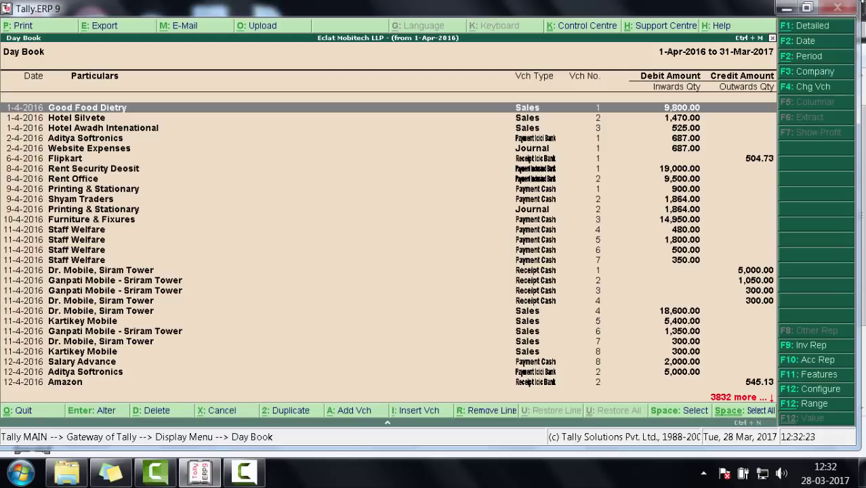
Open the List of Accounts and configure its export with all languages, XML (Data Interchange) format and output file Master.xml.
key(Escape)
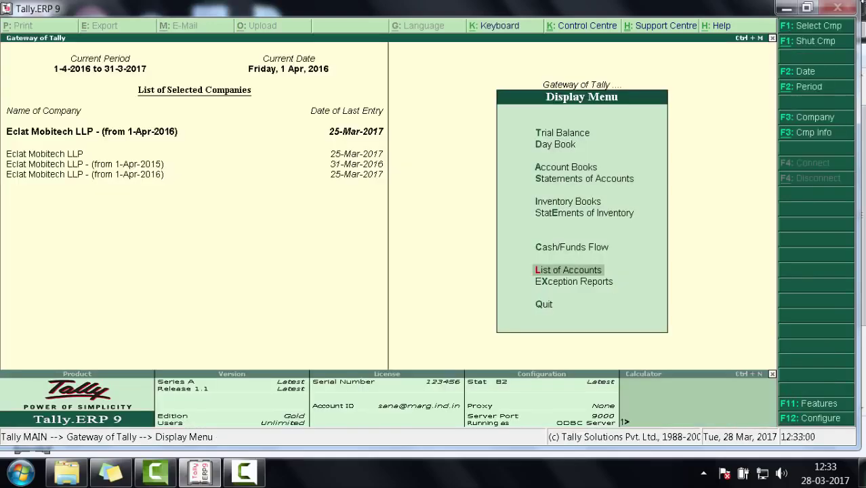
key(Return)
key(alt+e)
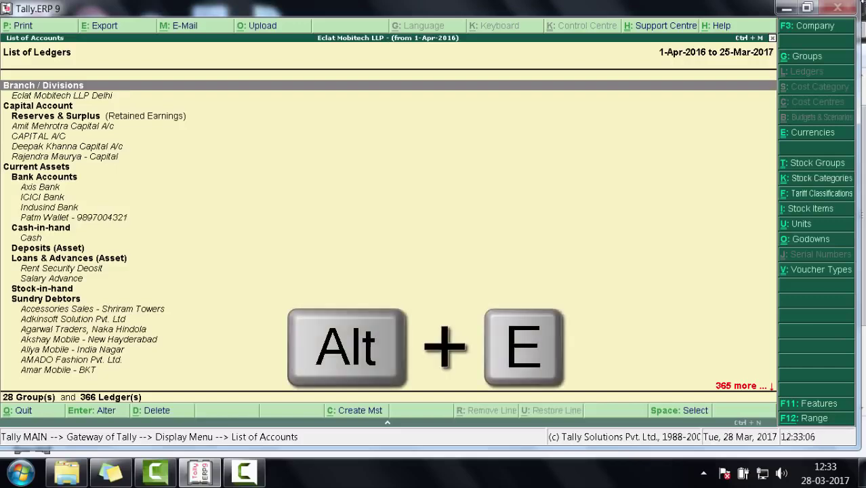
key(n)
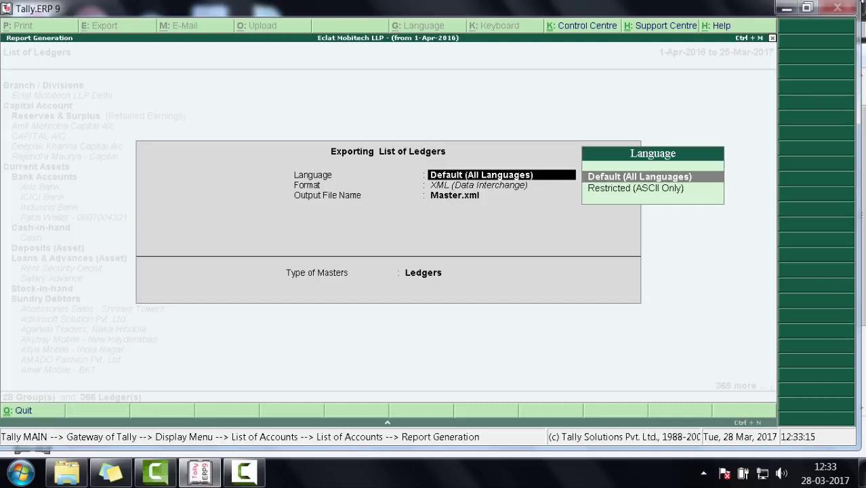
key(Return)
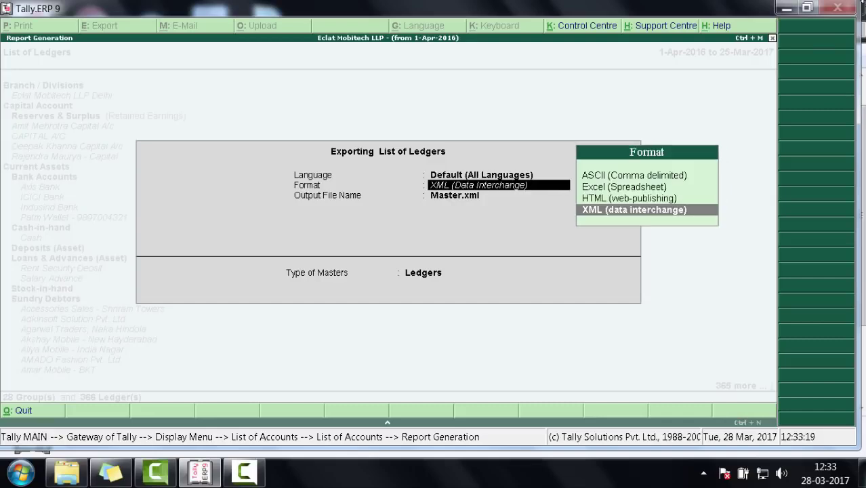
key(Return)
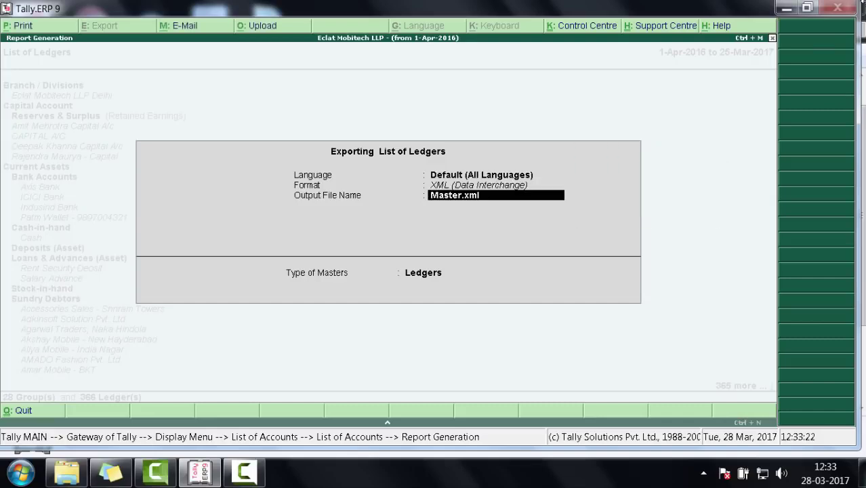
key(Return)
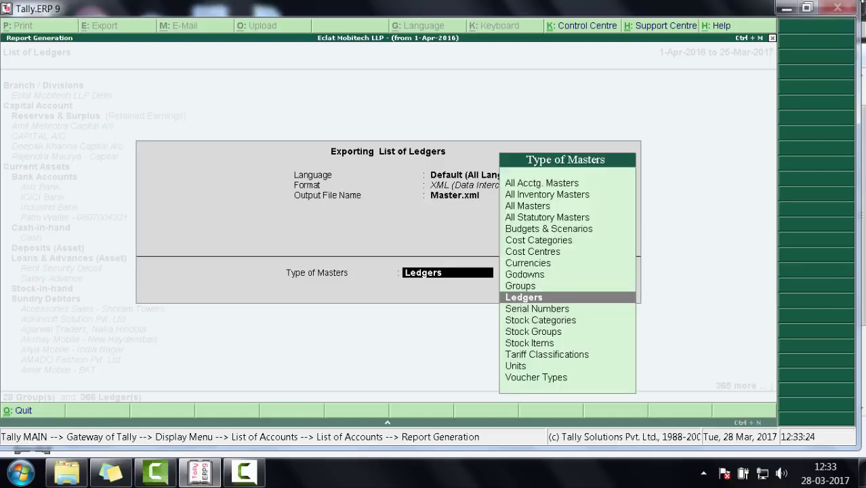
Set the type of masters for the List of Accounts export to All Masters.
key(Up)
key(Up)
key(Up)
key(Up)
key(Up)
key(Up)
key(Up)
key(Up)
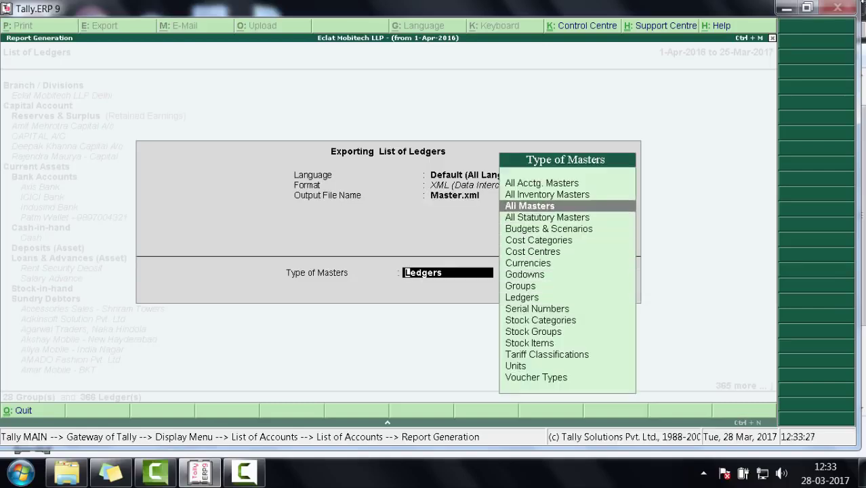
key(Return)
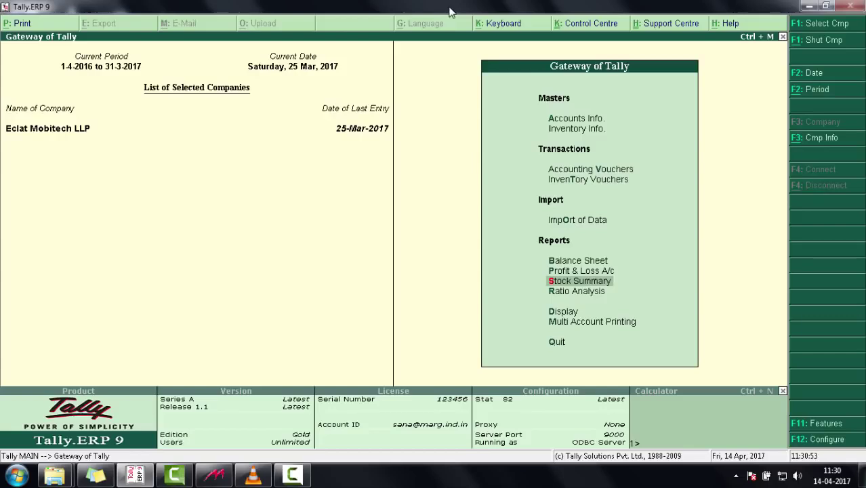
Open the Stock Summary and set its period from 1-4-2016 to 31-3-2017.
key(Return)
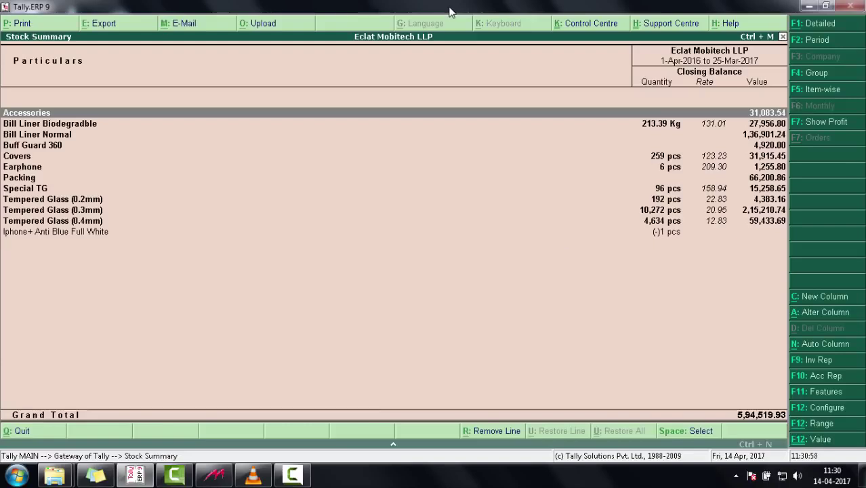
key(F2)
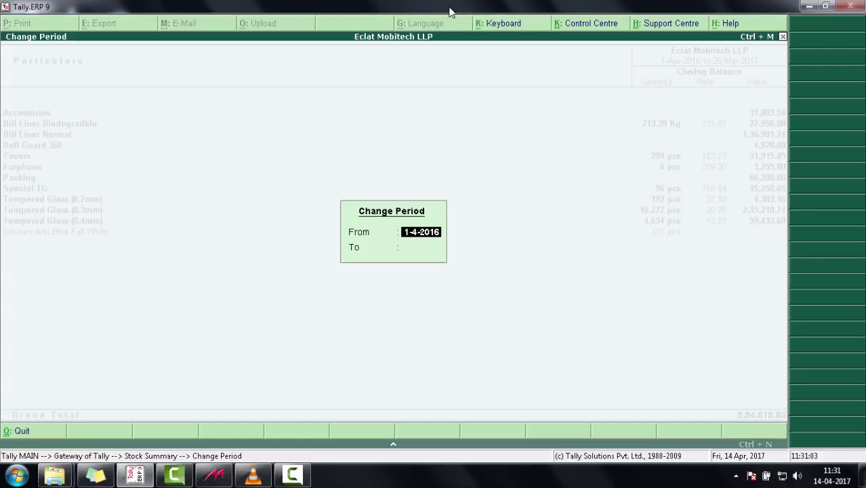
key(Return)
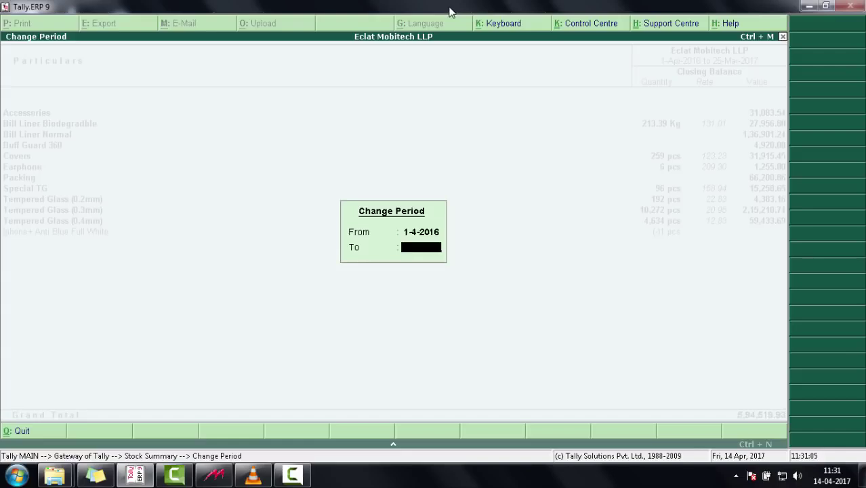
text(31-3-2017)
key(Return)
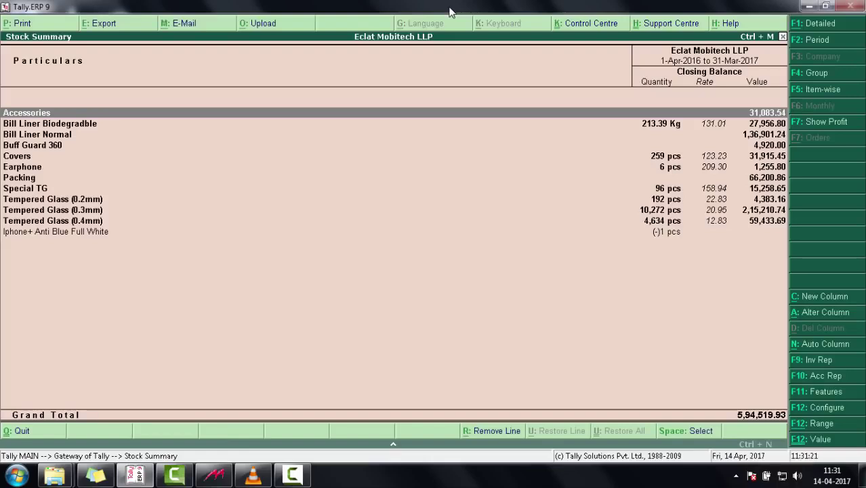
Configure the Stock Summary export with all languages, XML (Data Interchange) format and output file StkSum.xml.
key(alt+e)
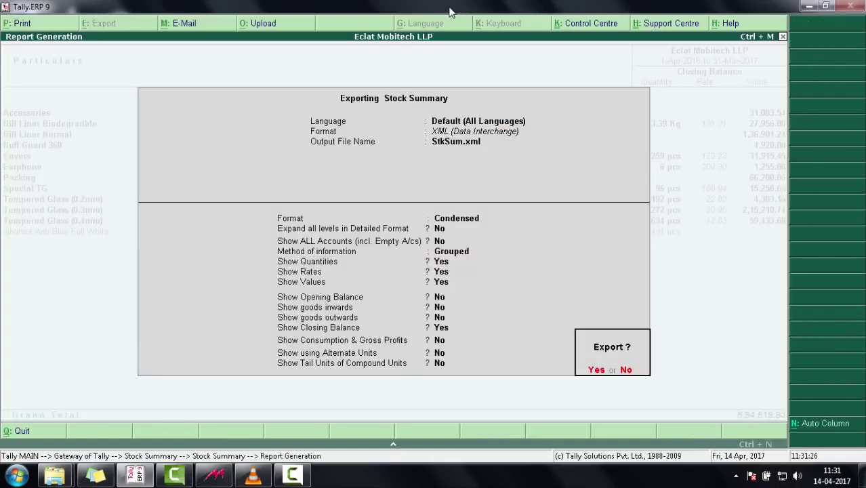
key(n)
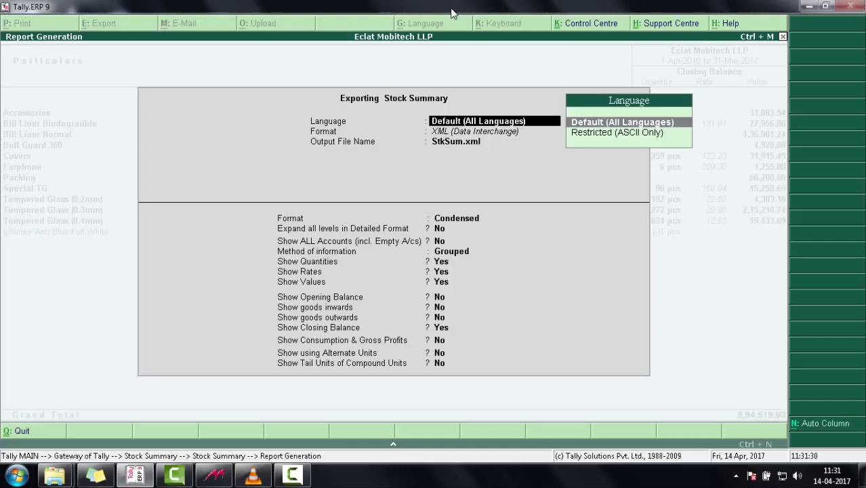
key(Return)
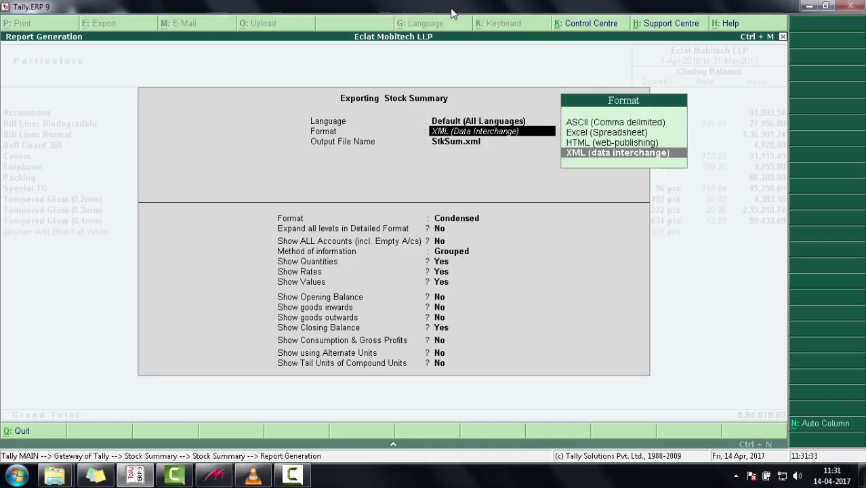
key(Return)
key(Return)
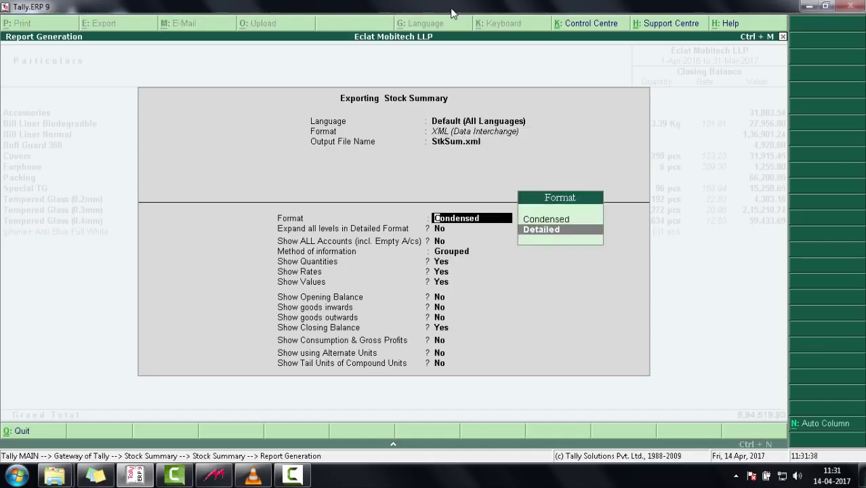
Export the Stock Summary in Detailed format with Item-wise information, without expanding all levels or showing empty accounts.
key(Return)
key(Return)
key(Return)
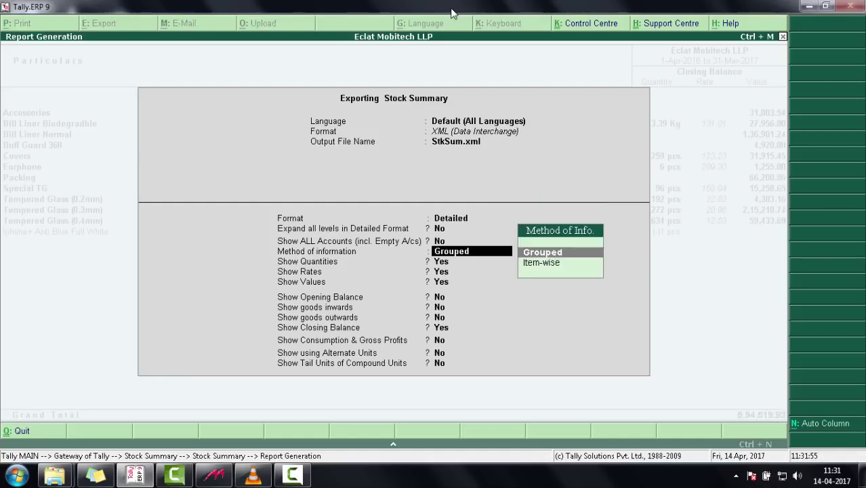
key(Down)
key(ctrl+a)
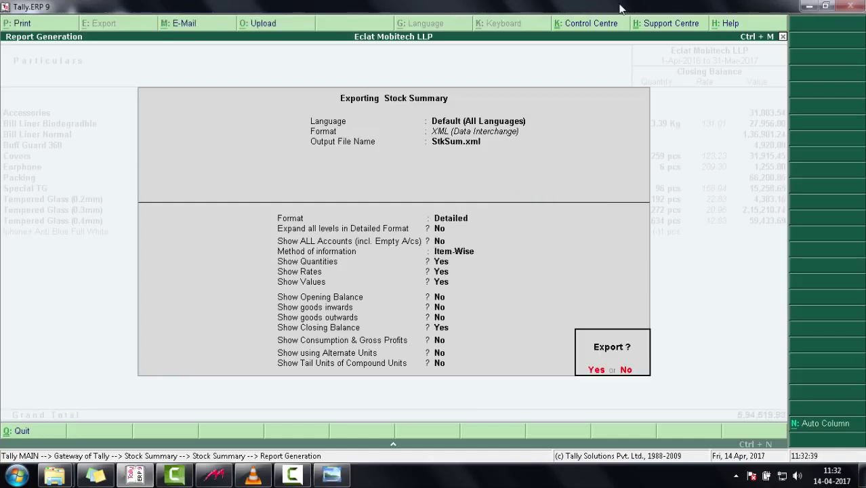
key(Return)
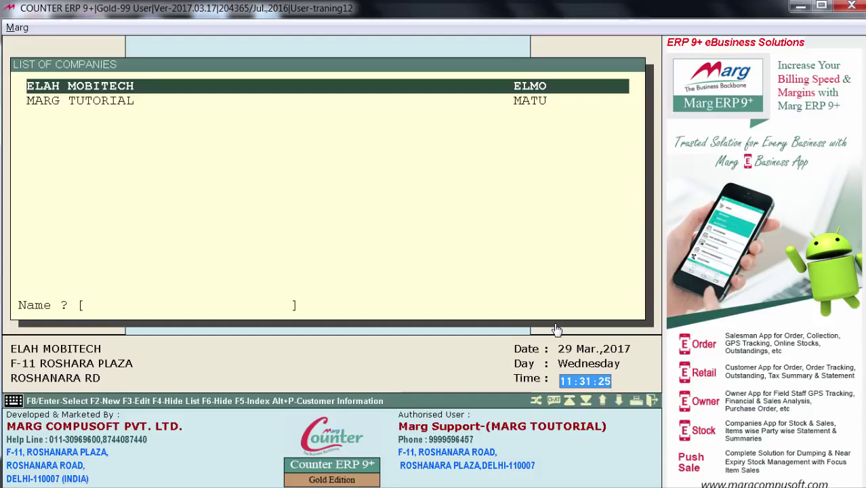
Switch to Marg ERP 9+, open the company ELAH MOBITECH and go to the Control Room setup.
key(Return)
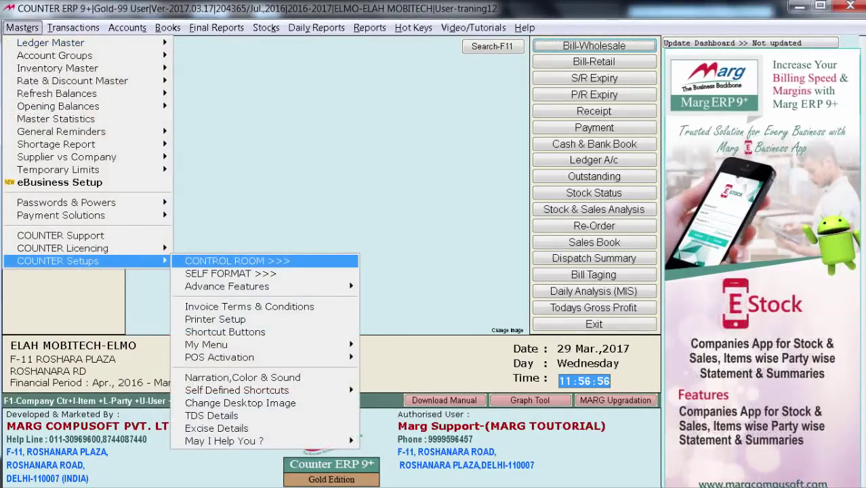
key(Return)
key(Return)
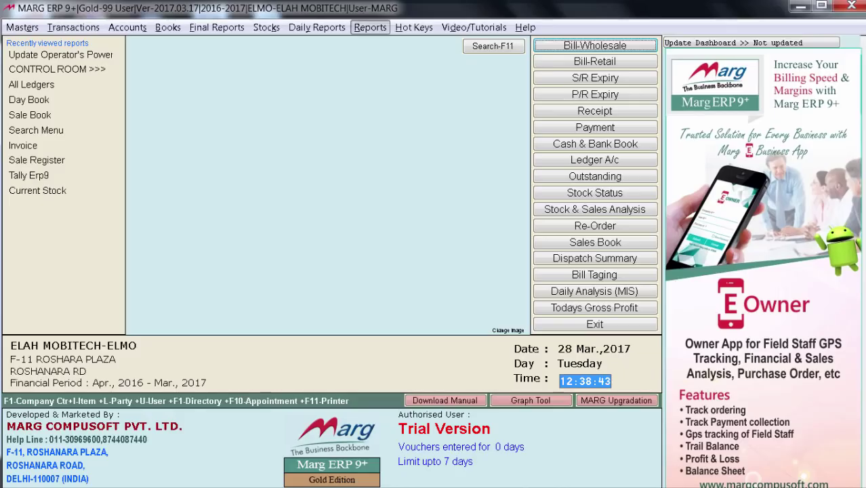
Open the Tally Import/Export tool from the Data Import/Export utilities of the management reports.
key(Down)
key(Down)
key(Down)
key(Down)
key(Right)
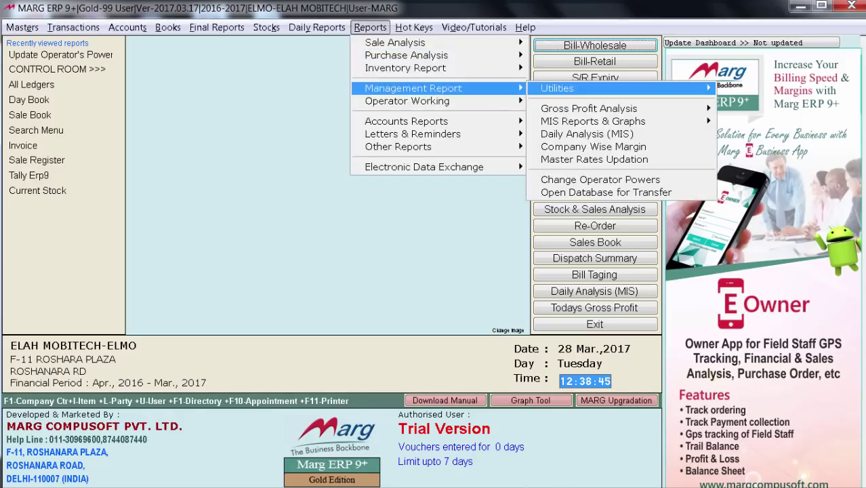
key(Right)
key(Down)
key(Down)
key(Down)
key(Down)
key(Down)
key(Down)
key(Down)
key(Down)
key(Down)
key(Down)
key(Down)
key(Down)
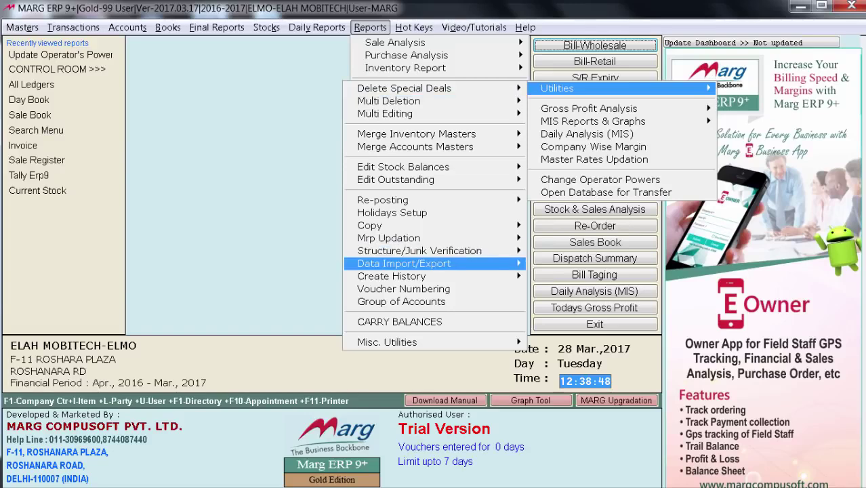
key(Right)
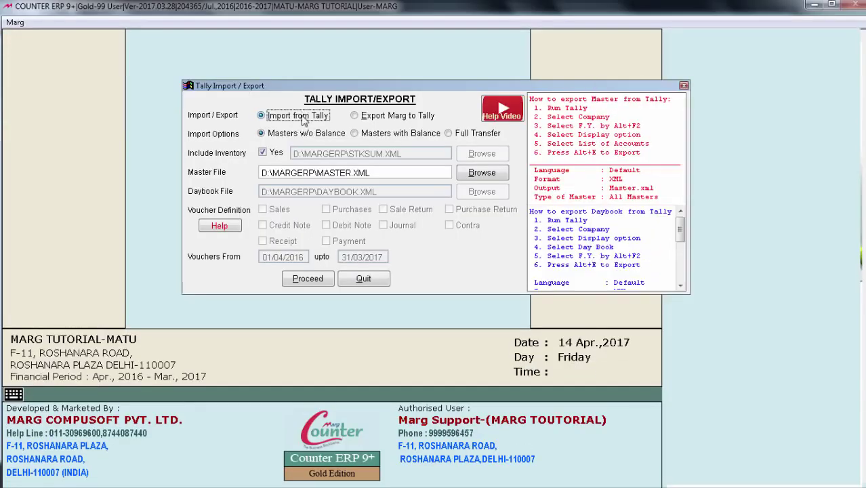
Set up a Full Transfer import from Tally and choose StkSum.xml in the Tally.ERP9 folder as the inventory file.
click(306, 116)
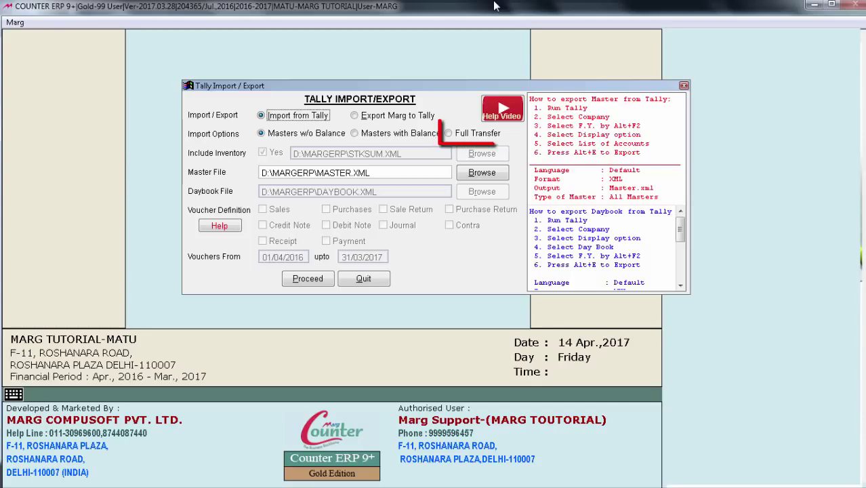
click(467, 133)
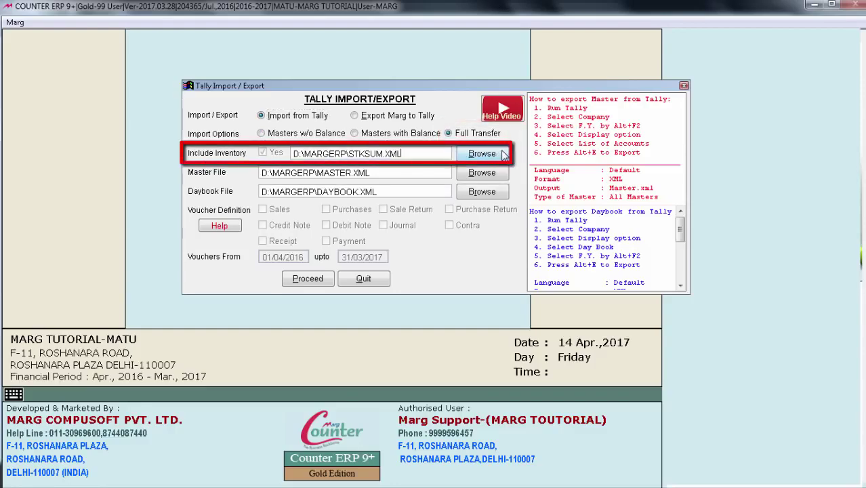
click(494, 157)
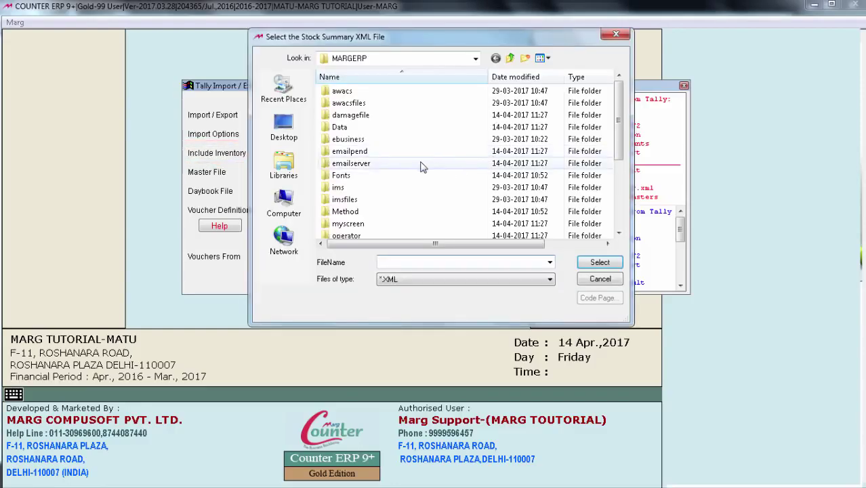
click(344, 187)
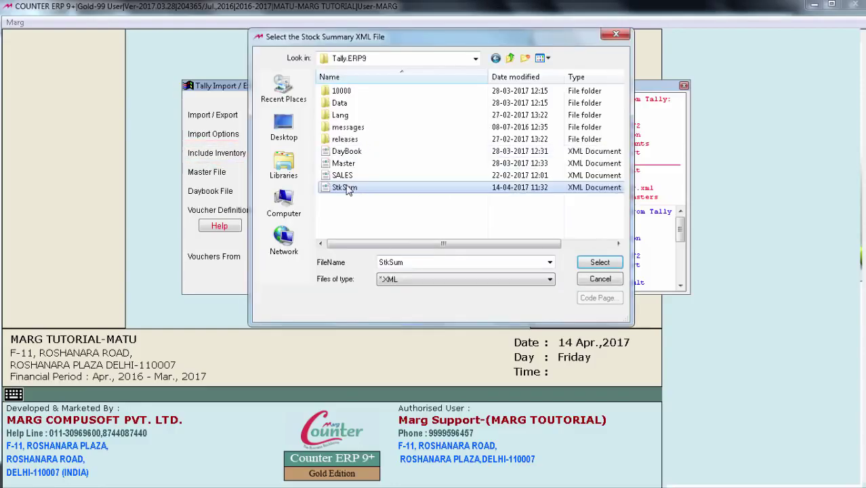
double_click(347, 189)
Choose Master.xml and DayBook.xml from the Tally.ERP9 folder as master and daybook files and run the import.
click(496, 174)
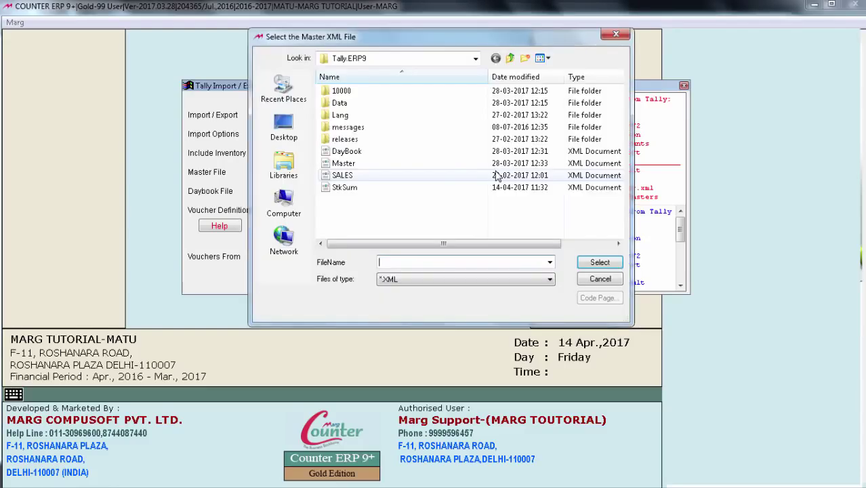
double_click(435, 169)
click(475, 194)
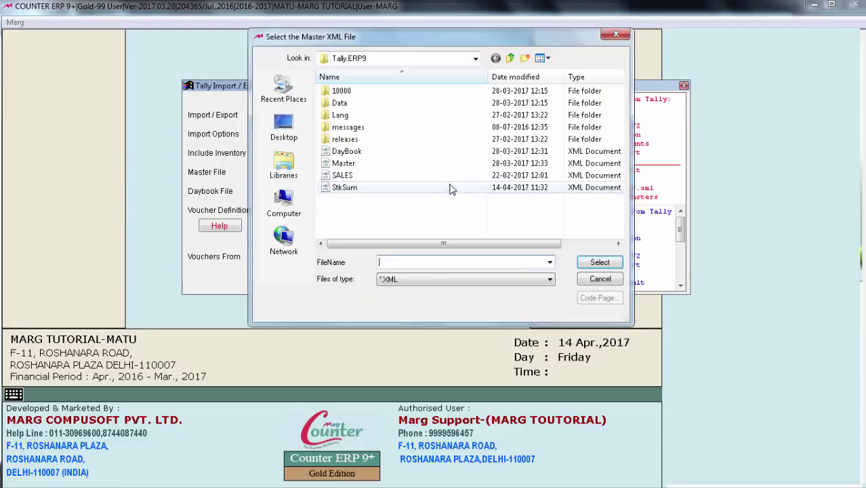
double_click(378, 160)
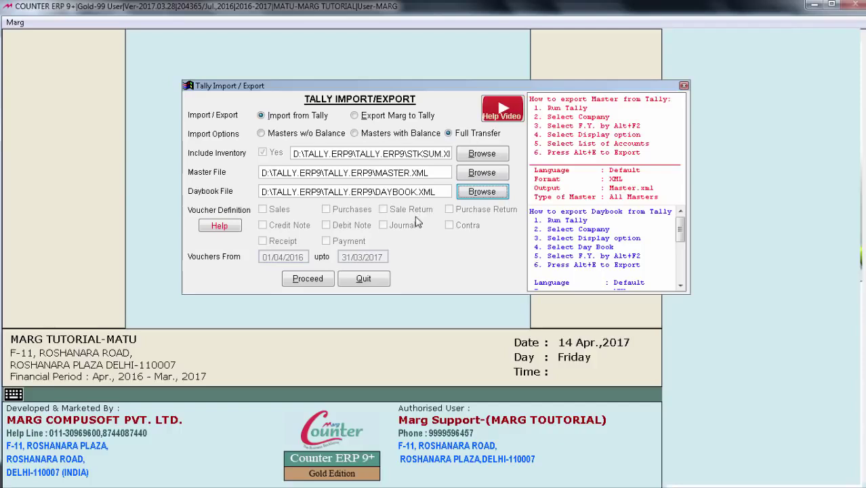
click(308, 279)
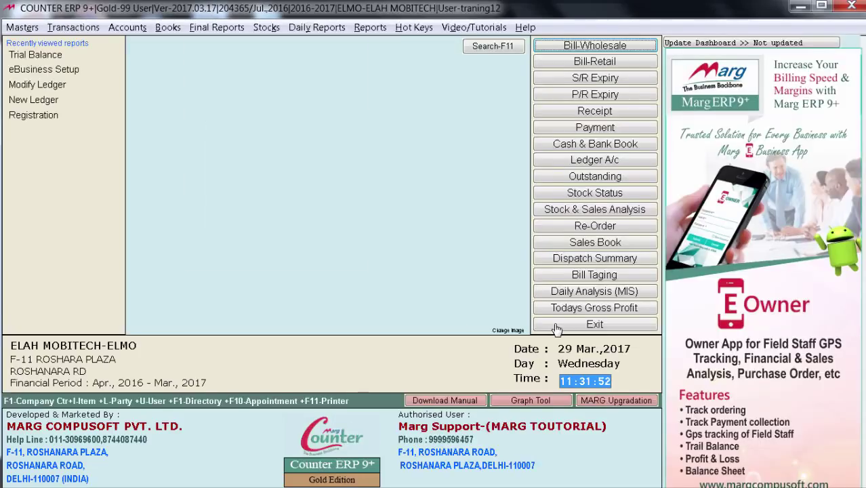
Open the Trial Balance of ELAH MOBITECH, review the debit and credit balances of its account groups and close it.
key(alt+f)
key(Return)
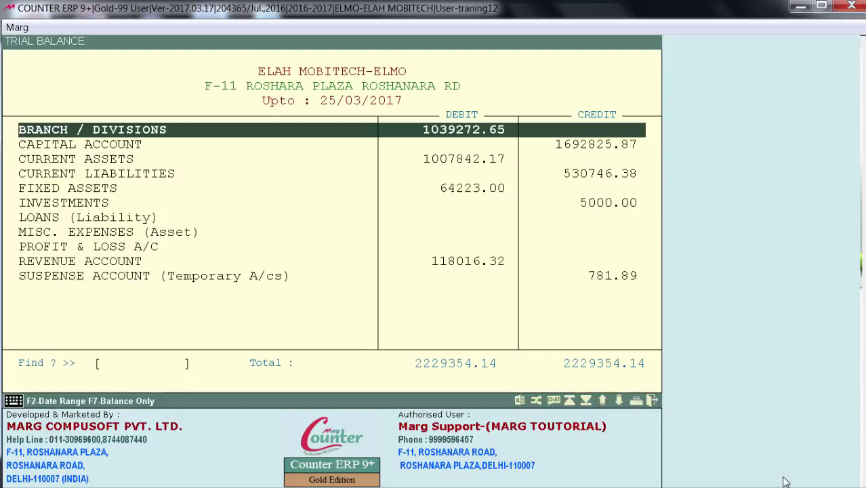
key(Down)
key(Down)
key(Down)
key(Down)
key(Down)
key(Down)
key(Down)
key(Down)
key(Down)
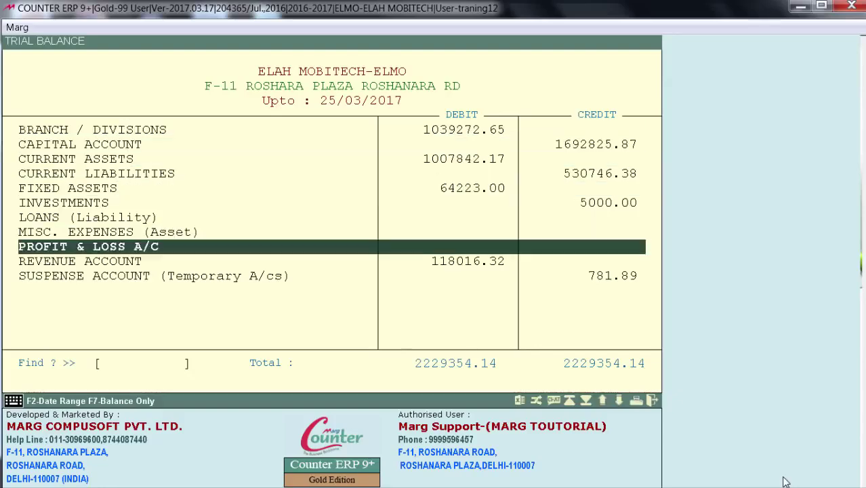
key(Up)
key(Up)
key(Up)
key(Up)
key(Up)
key(Up)
key(Up)
key(Escape)
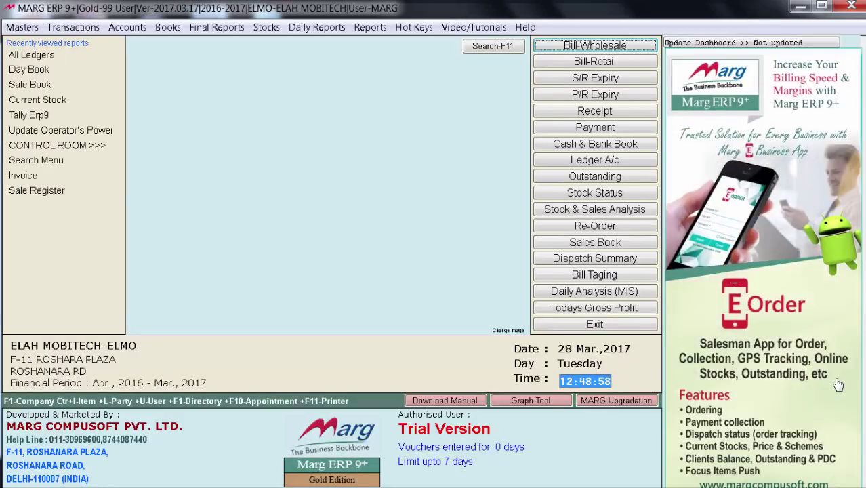